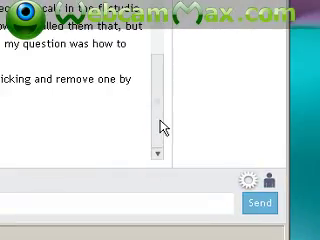
pyautogui.scroll(3, 163, 126)
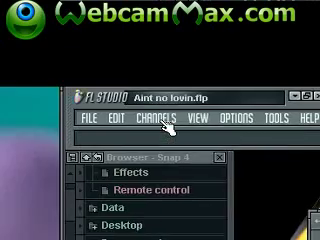
# Open the channel operations list, then close it without removing any recorded channels
pyautogui.click(155, 118)
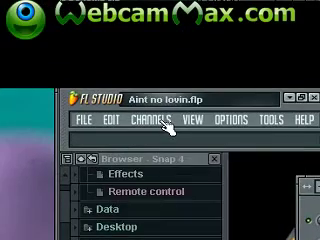
pyautogui.click(152, 120)
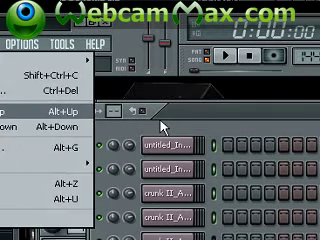
pyautogui.click(161, 126)
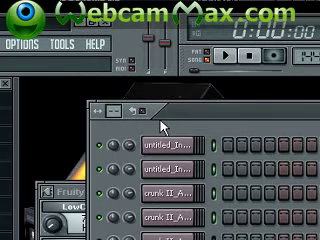